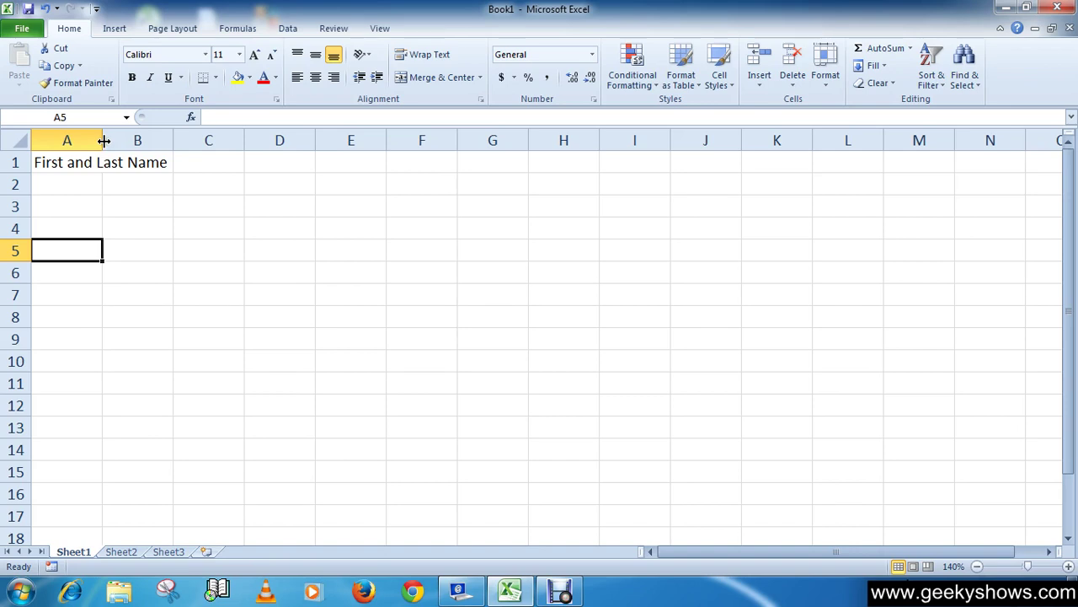
Step: Widen column A by hand until the full "First and Last Name" text in A1 fits inside the column
drag(104, 140, 164, 145)
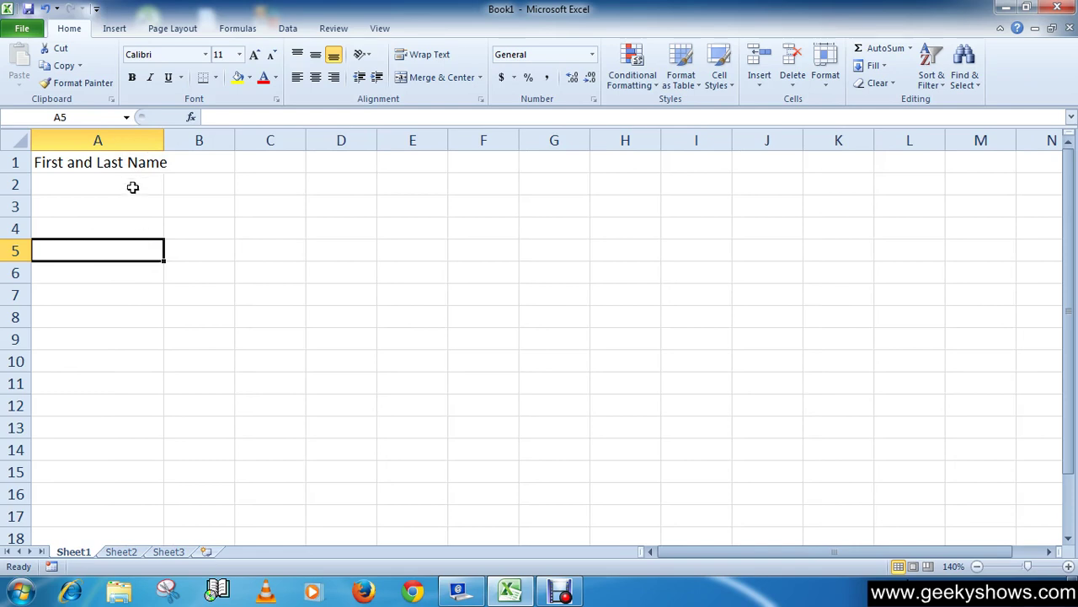
click(128, 169)
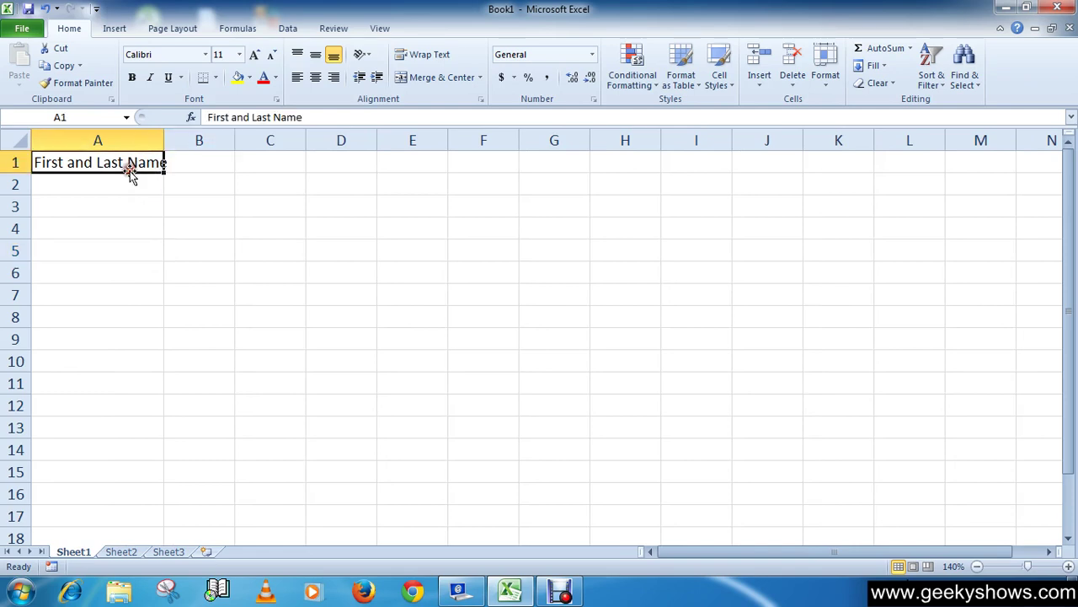
click(120, 191)
drag(164, 143, 187, 142)
click(144, 169)
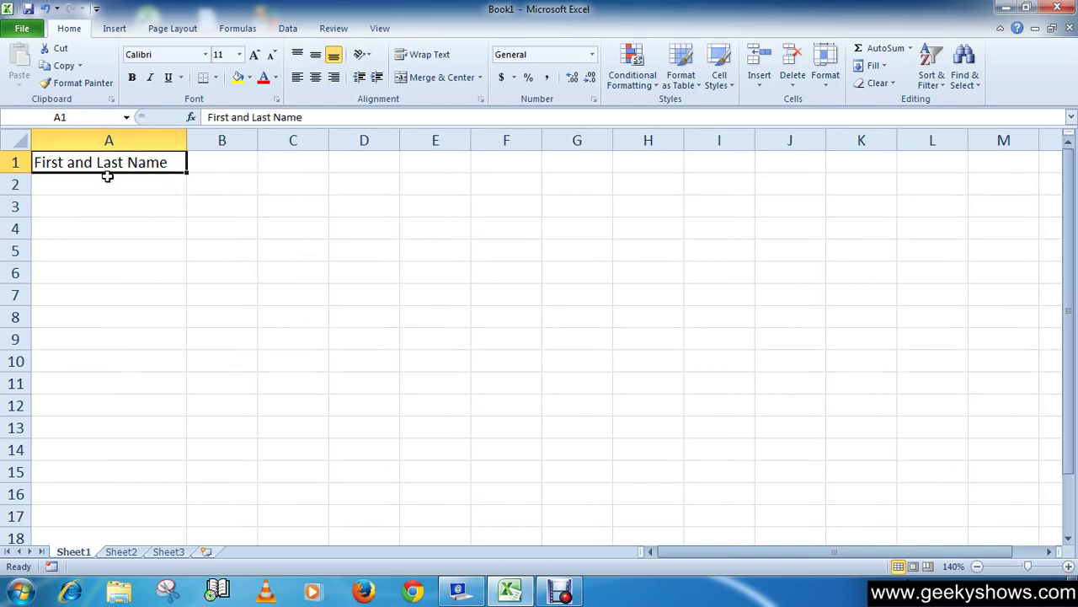
click(101, 221)
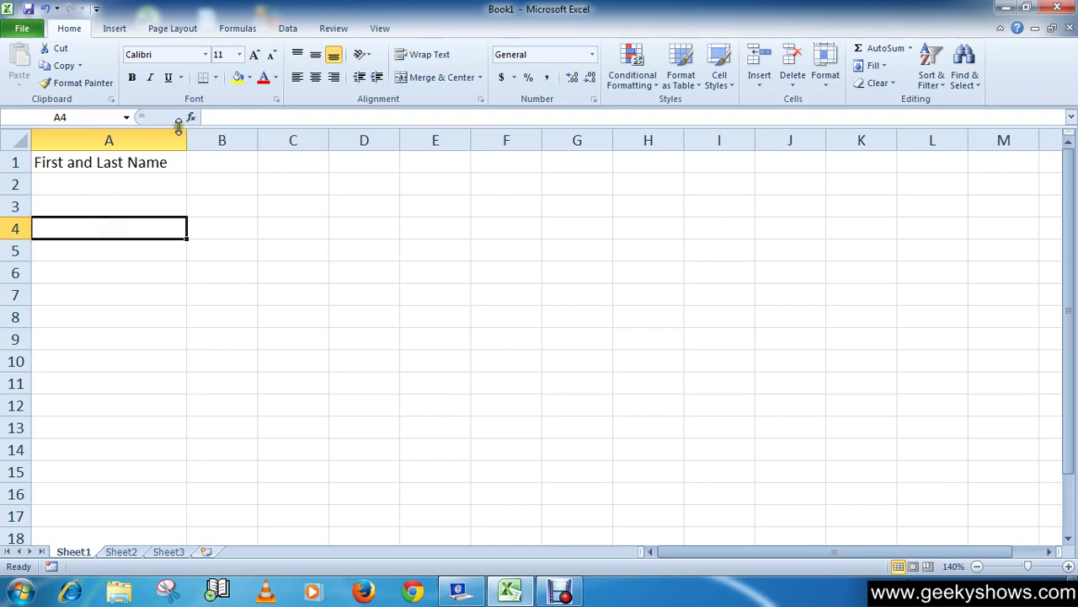
Step: Narrow column A by hand so the text in A1 runs over into column B
drag(187, 140, 112, 140)
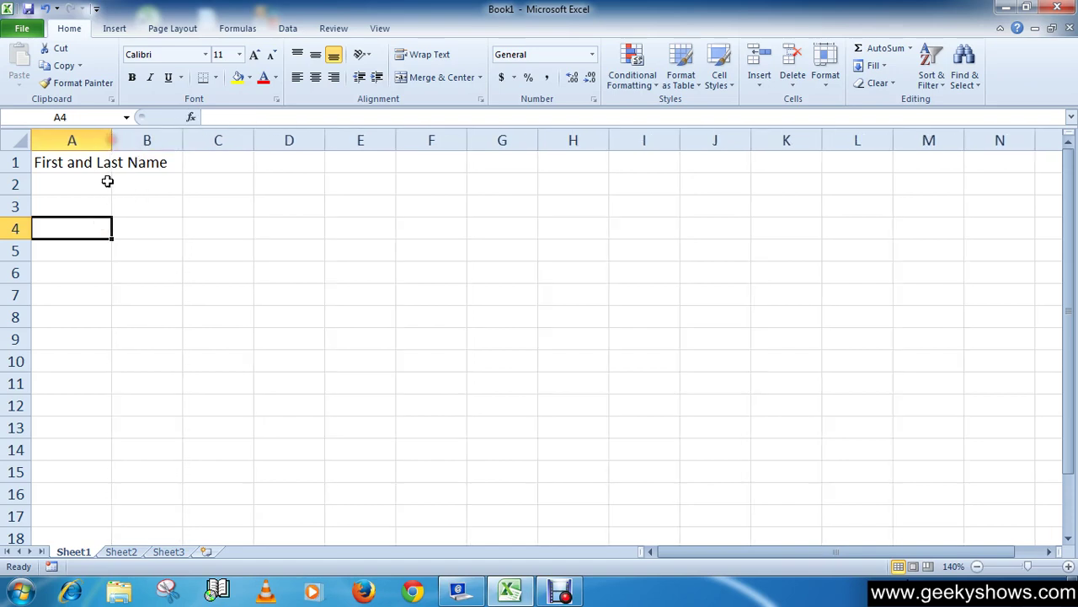
click(104, 166)
click(125, 166)
click(93, 166)
click(83, 200)
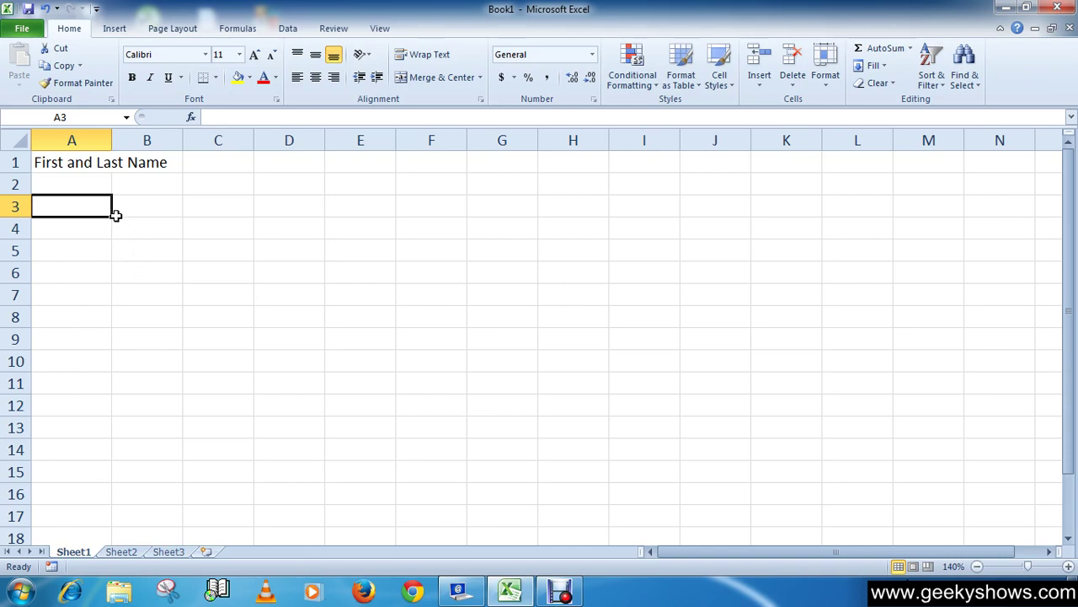
Step: Select the whole of column A and make it wider by entering an exact column width
click(89, 139)
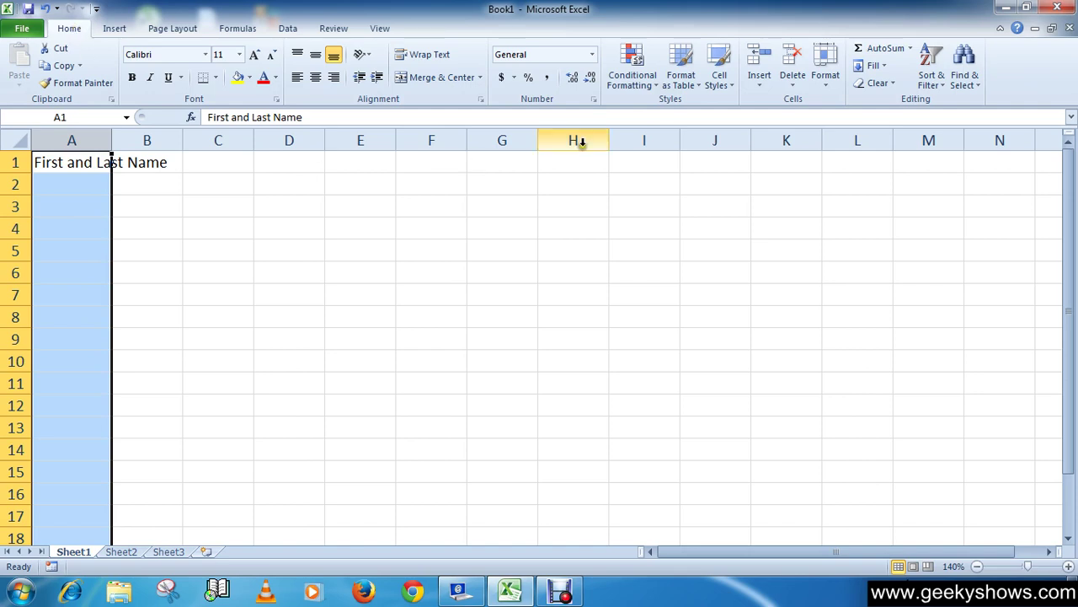
click(830, 88)
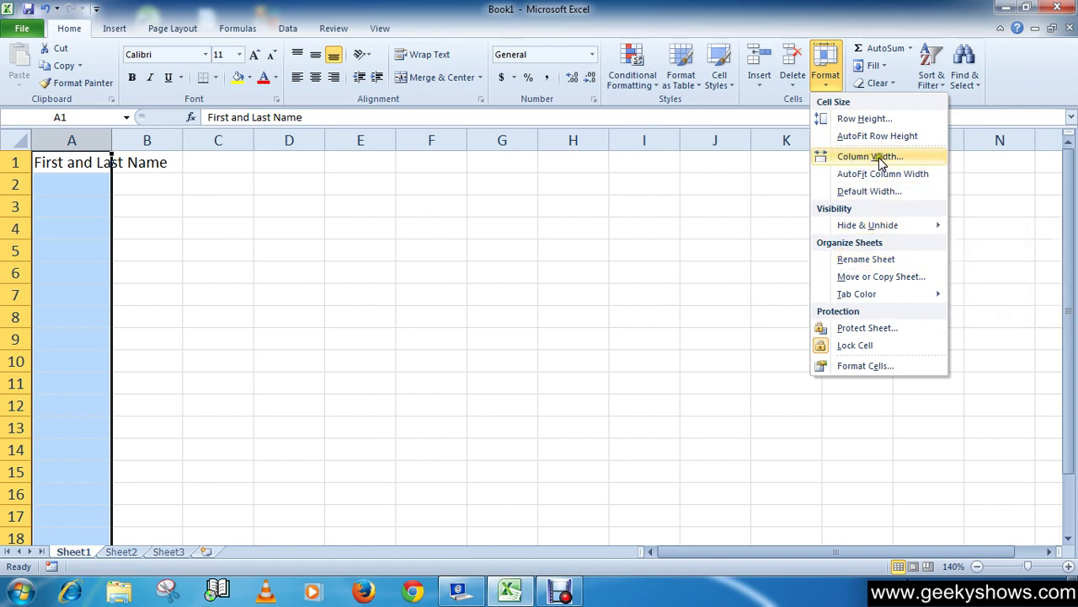
click(872, 159)
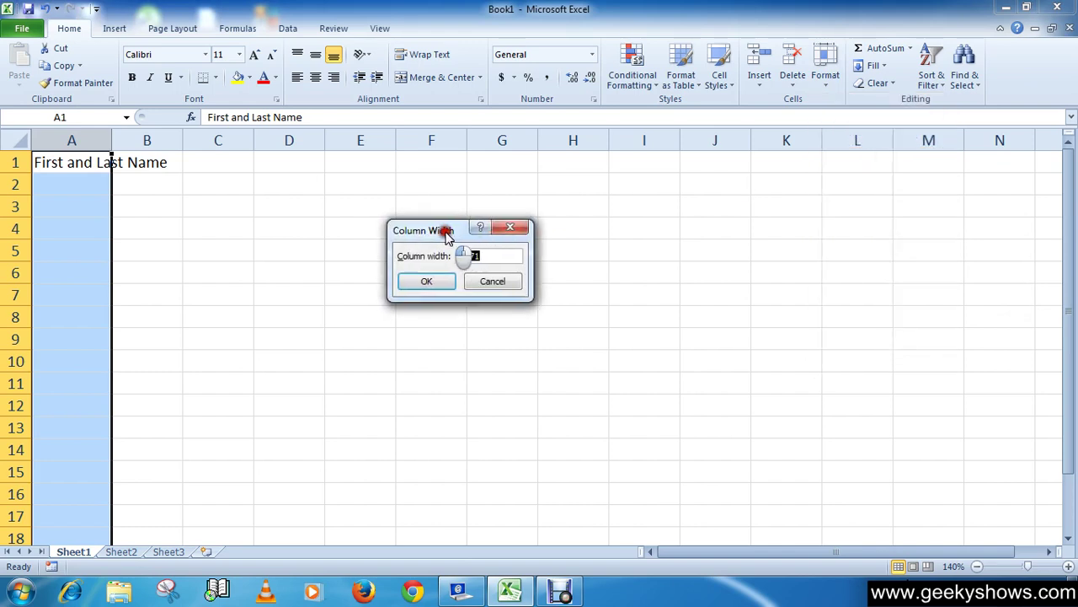
drag(441, 233, 431, 225)
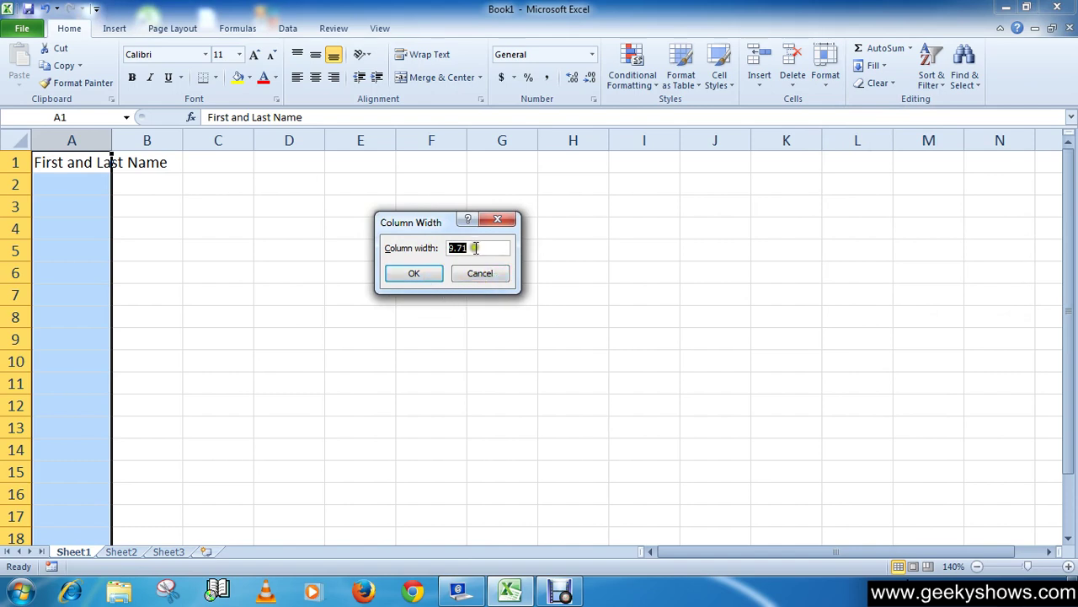
click(413, 249)
click(412, 271)
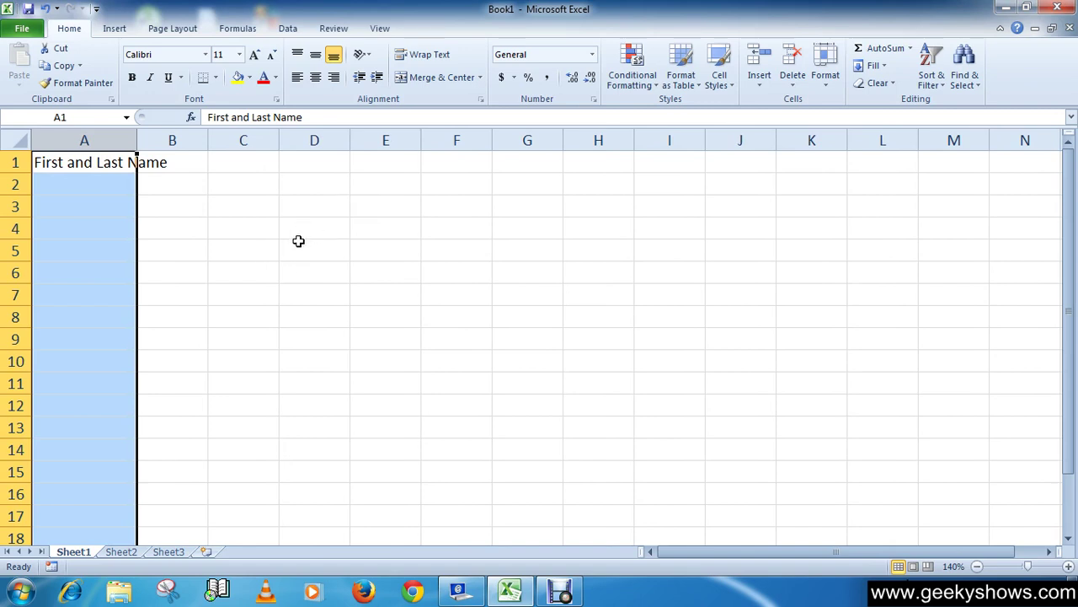
click(168, 194)
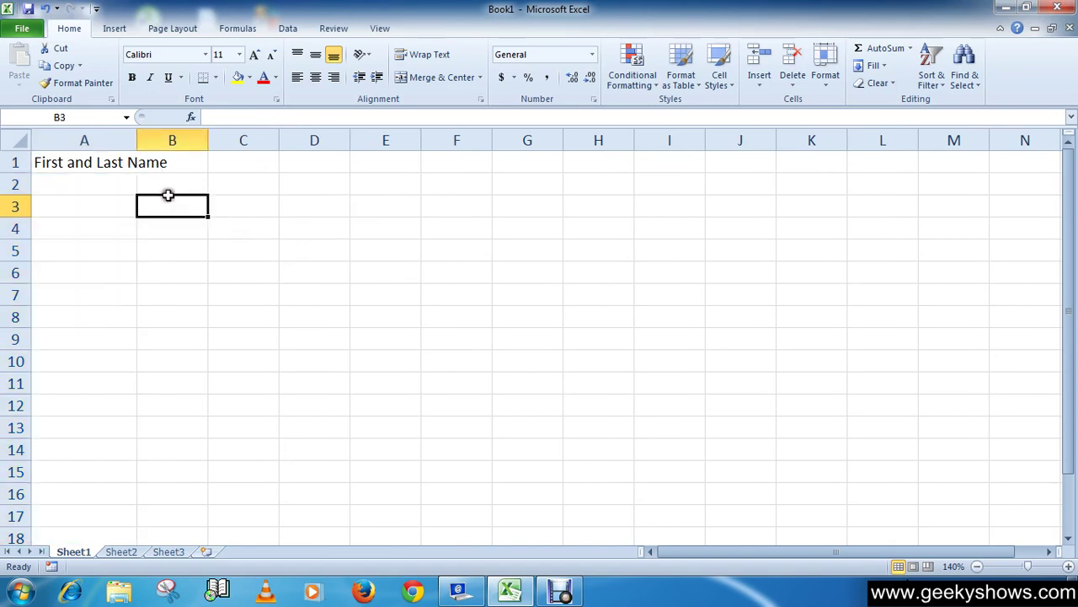
Step: AutoFit the width of column A to the text in cell A1
click(105, 171)
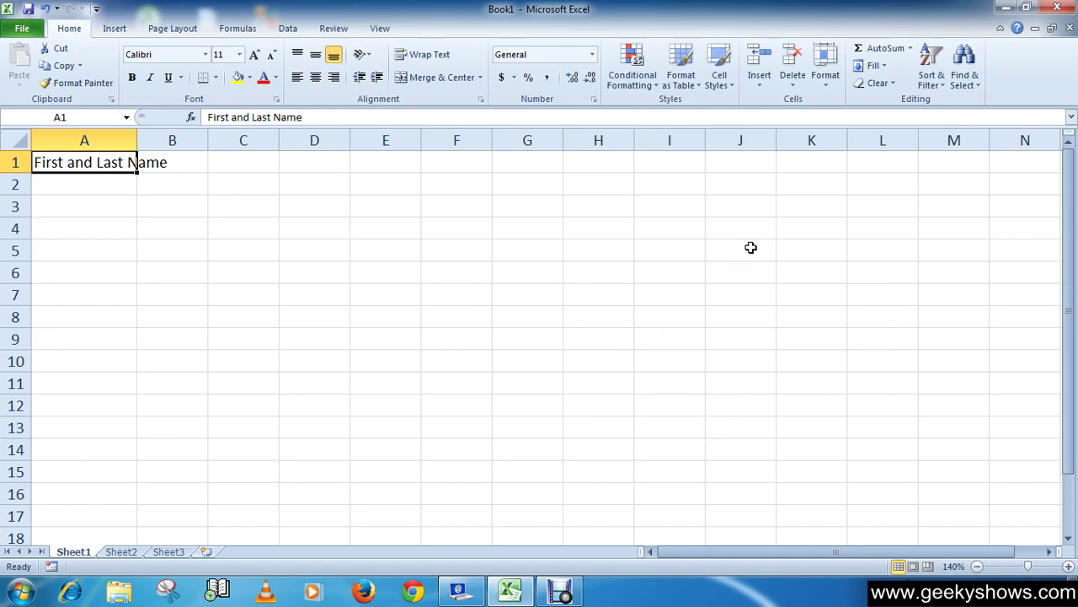
click(824, 94)
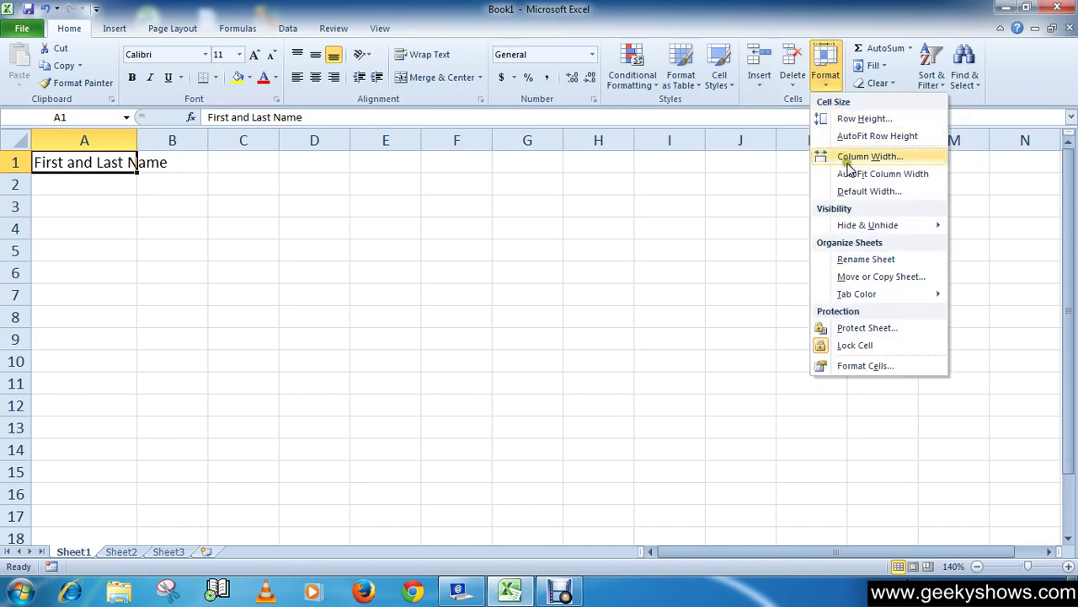
click(904, 181)
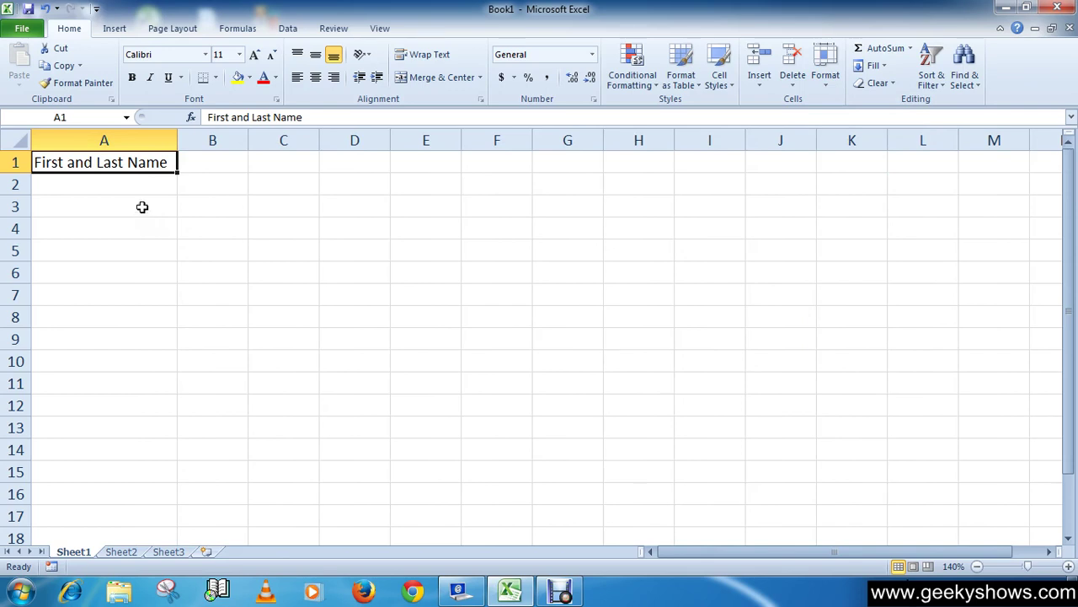
Step: Narrow column A by hand and set its exact column width to 16
drag(178, 140, 118, 140)
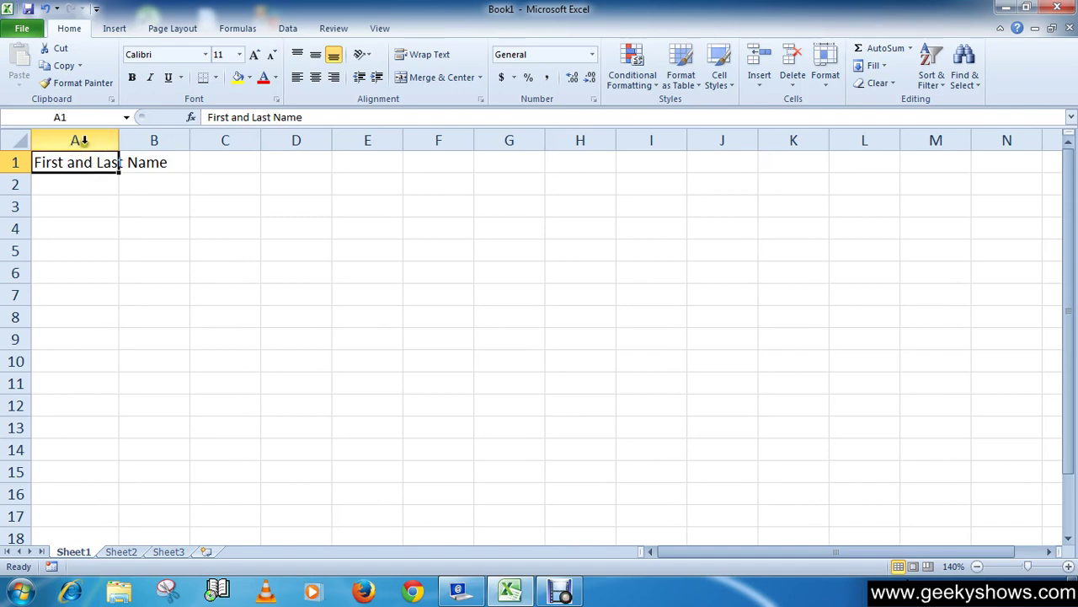
right_click(83, 139)
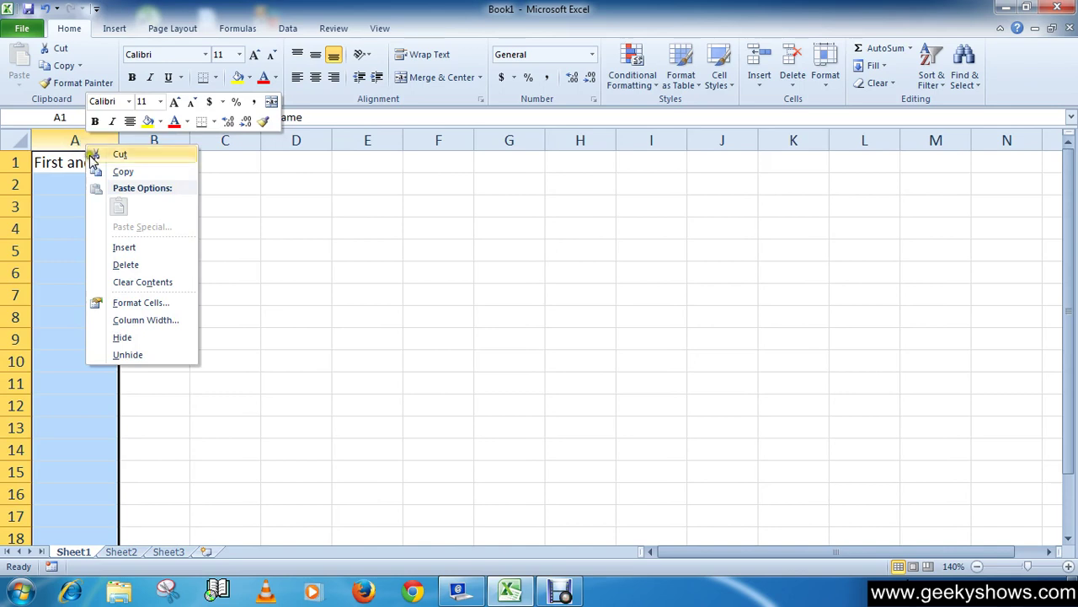
click(149, 320)
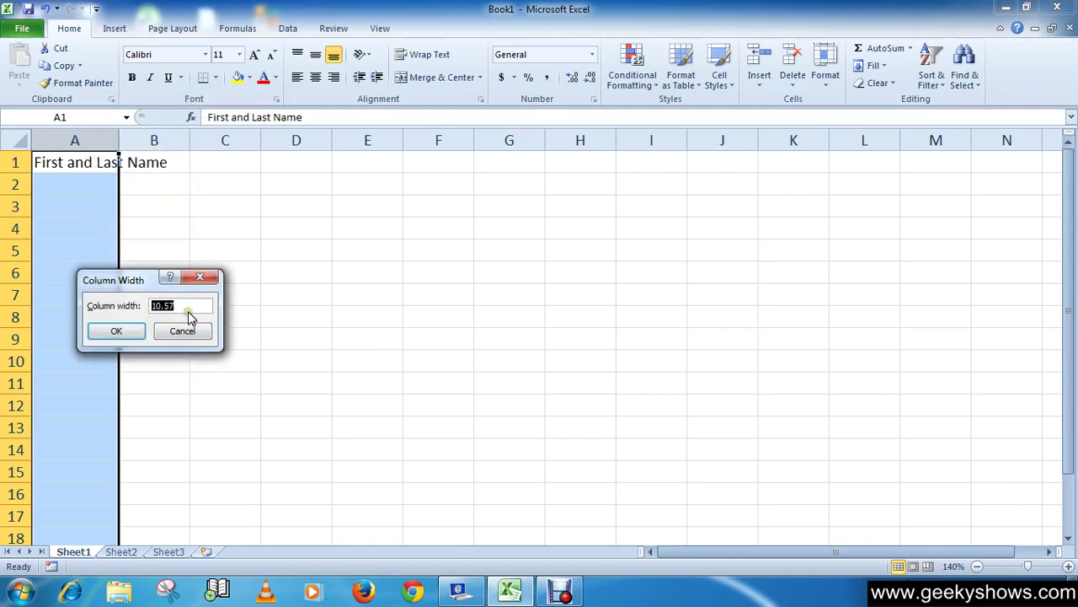
drag(193, 308, 134, 305)
text(16)
click(133, 330)
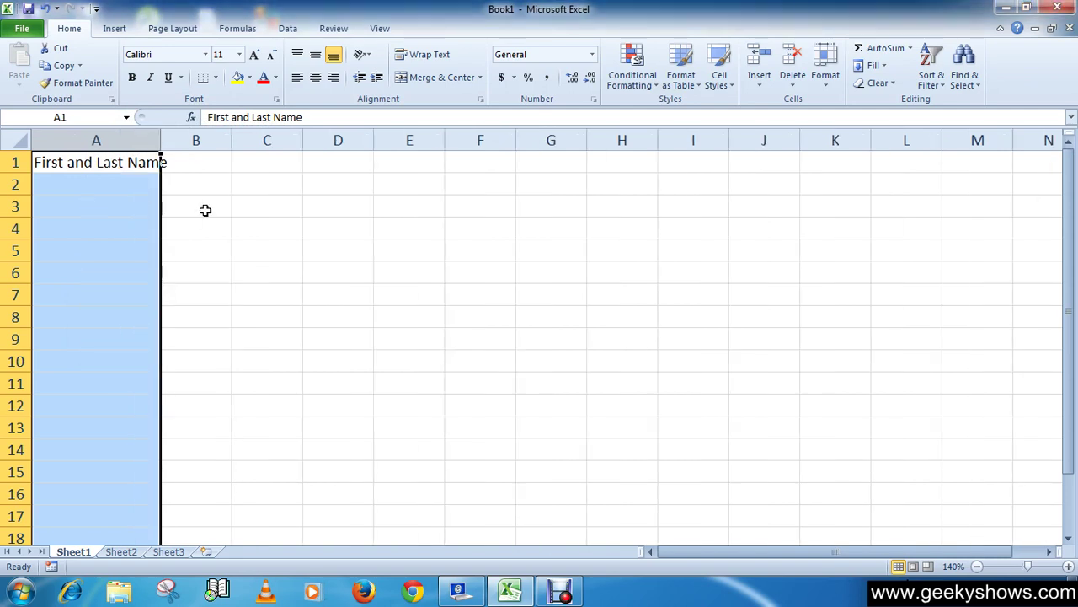
click(174, 200)
click(143, 165)
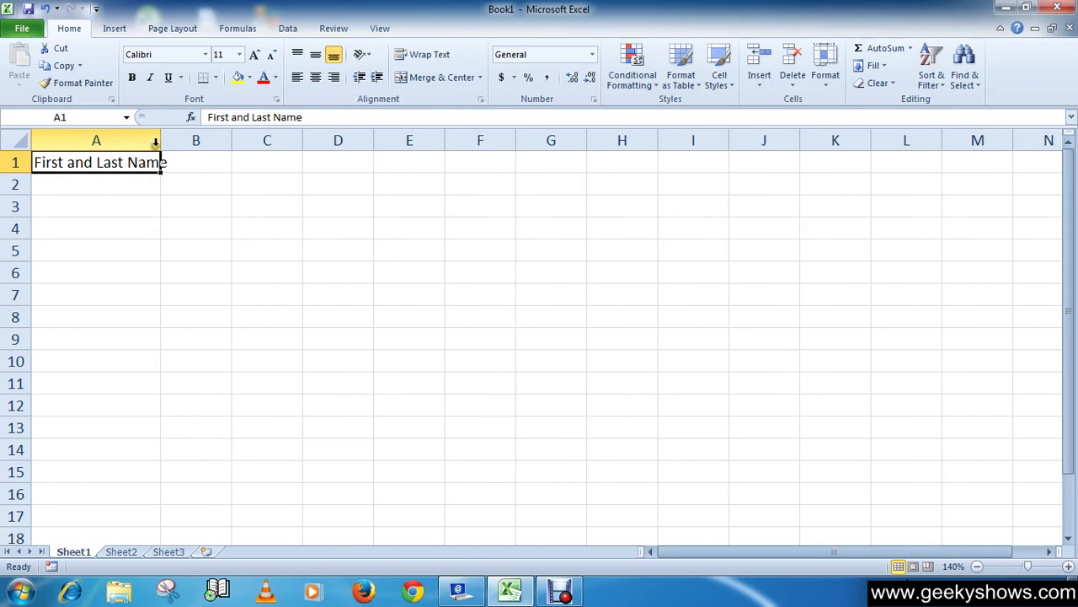
Step: Narrow column A by hand, and stretch row 1 to a height of about 39.75 before shrinking it back to about 15.75
drag(160, 141, 109, 145)
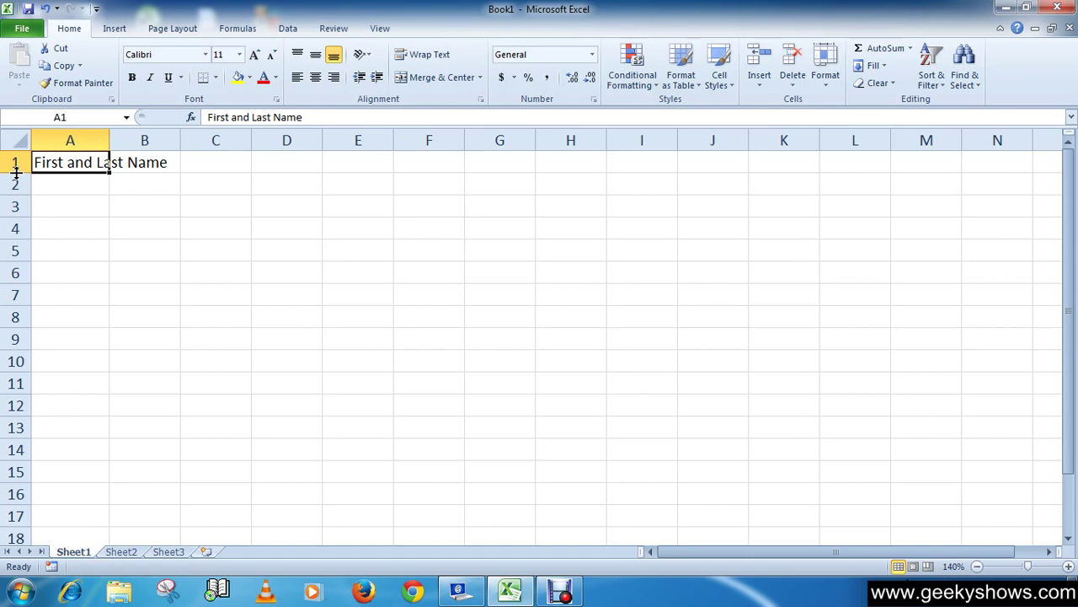
drag(16, 171, 17, 210)
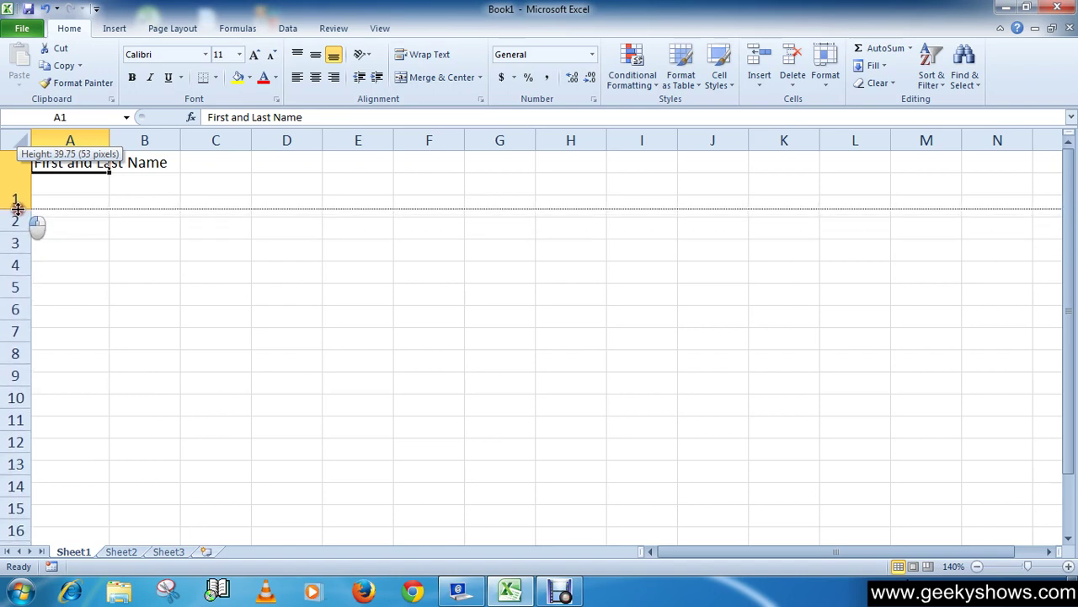
drag(17, 209, 16, 174)
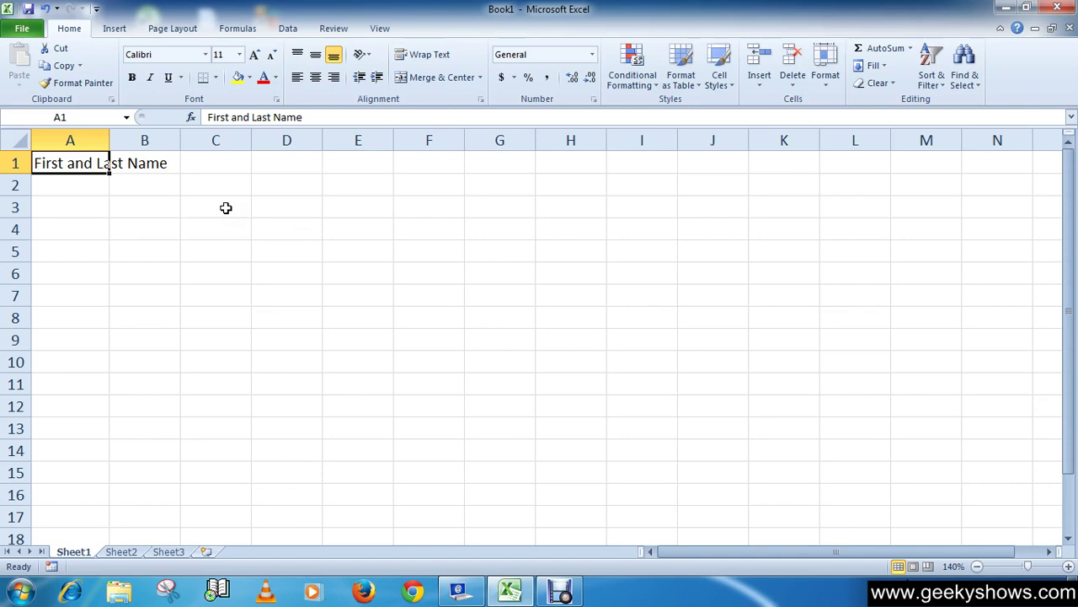
Step: Select the whole of row 1 and set its exact row height to 20
click(17, 163)
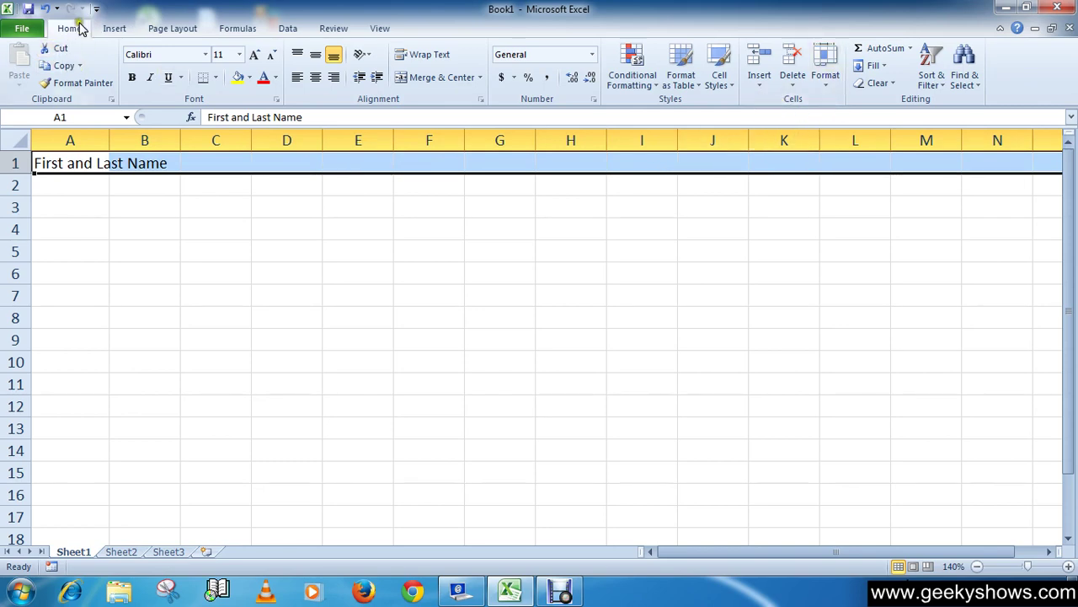
click(831, 81)
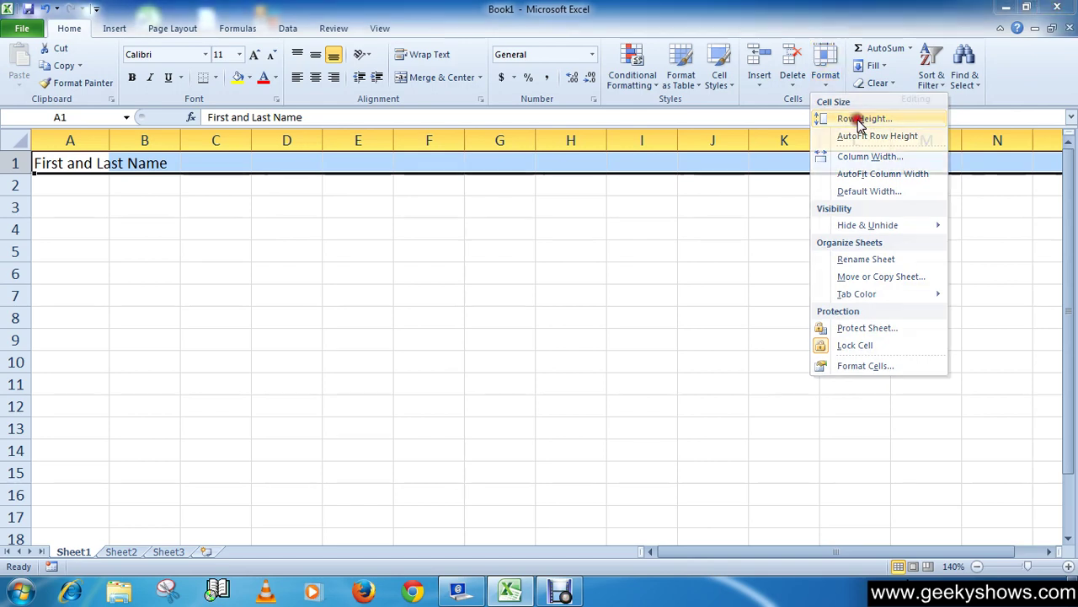
click(861, 119)
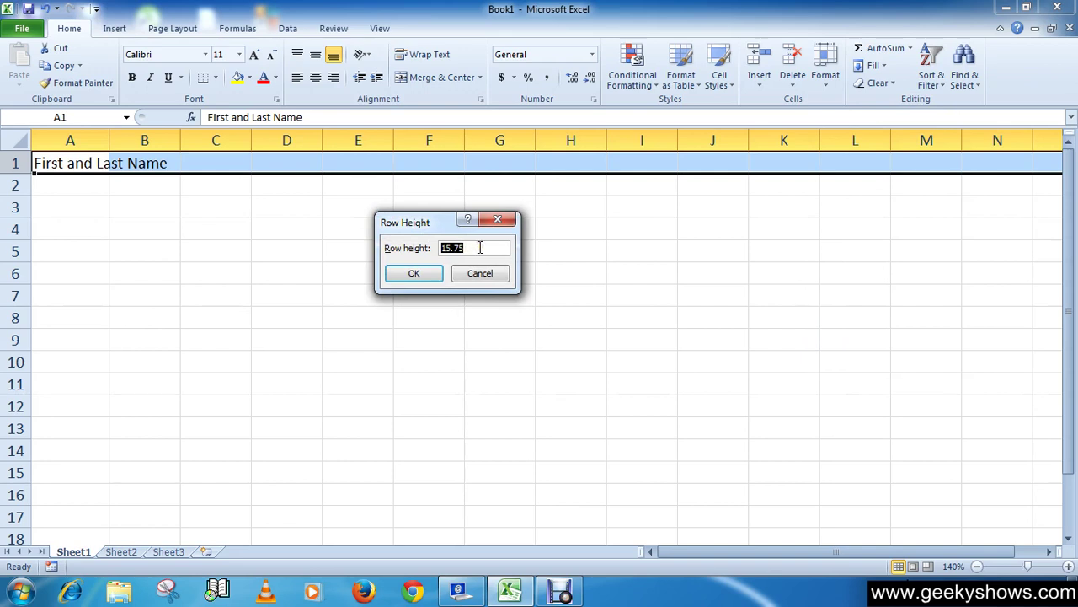
text(20)
click(427, 274)
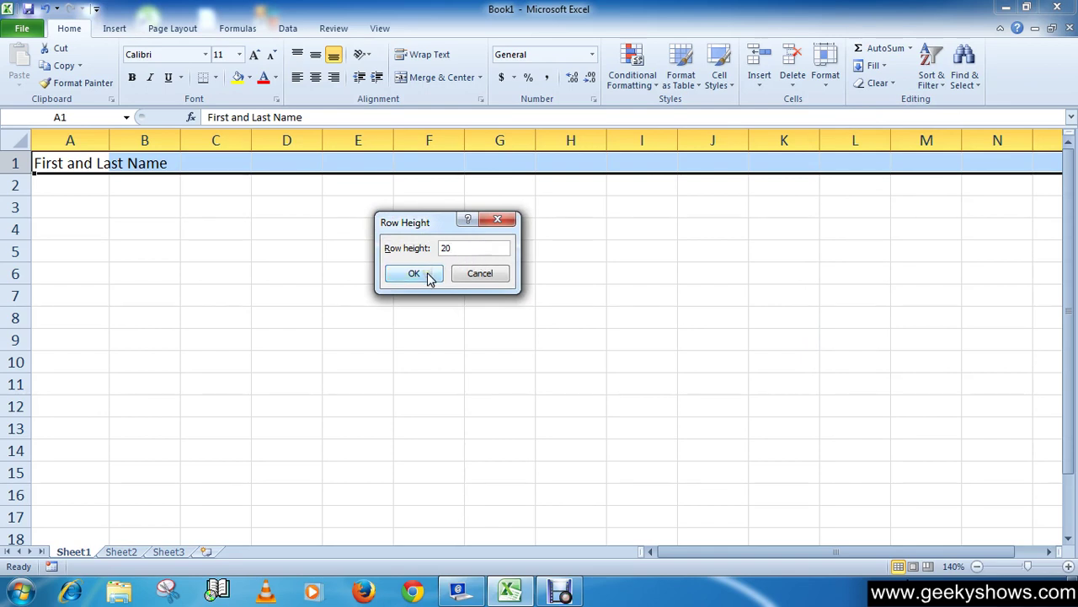
click(429, 277)
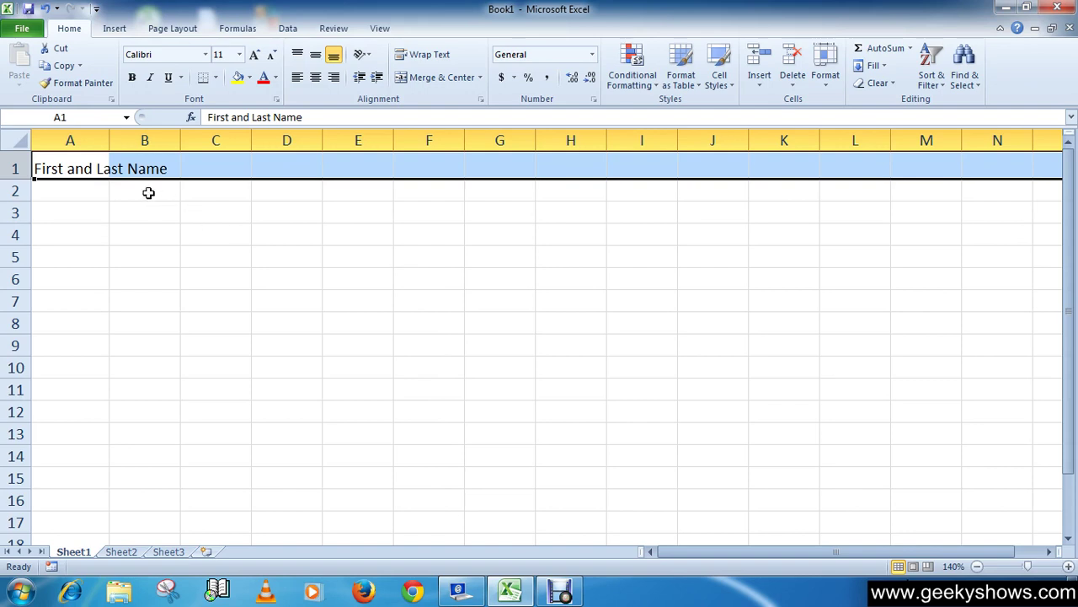
Step: AutoFit the height of row 1 to the contents of cell A1
click(59, 166)
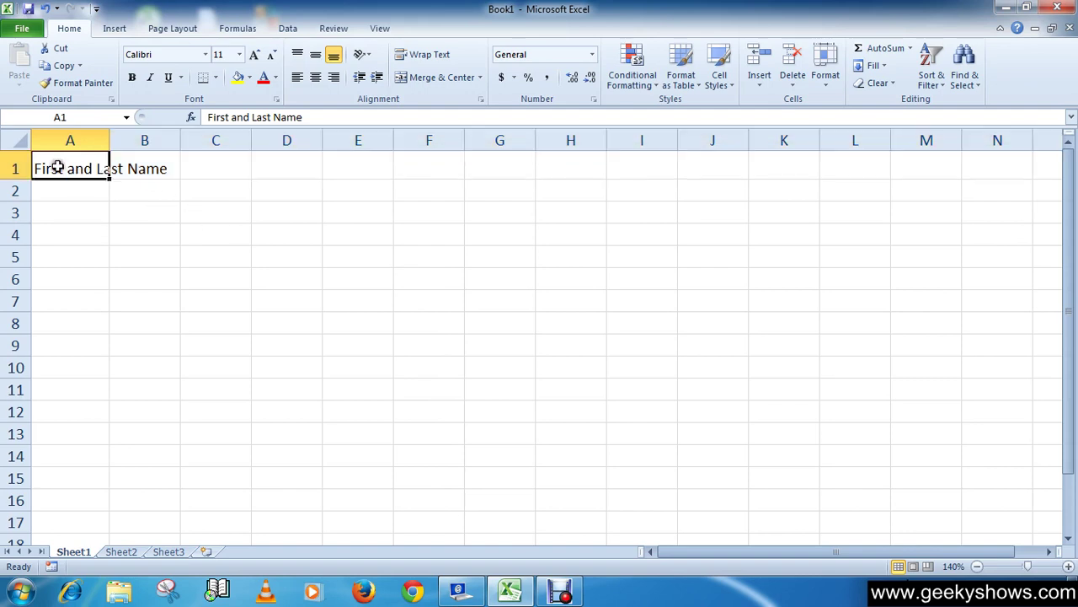
click(827, 84)
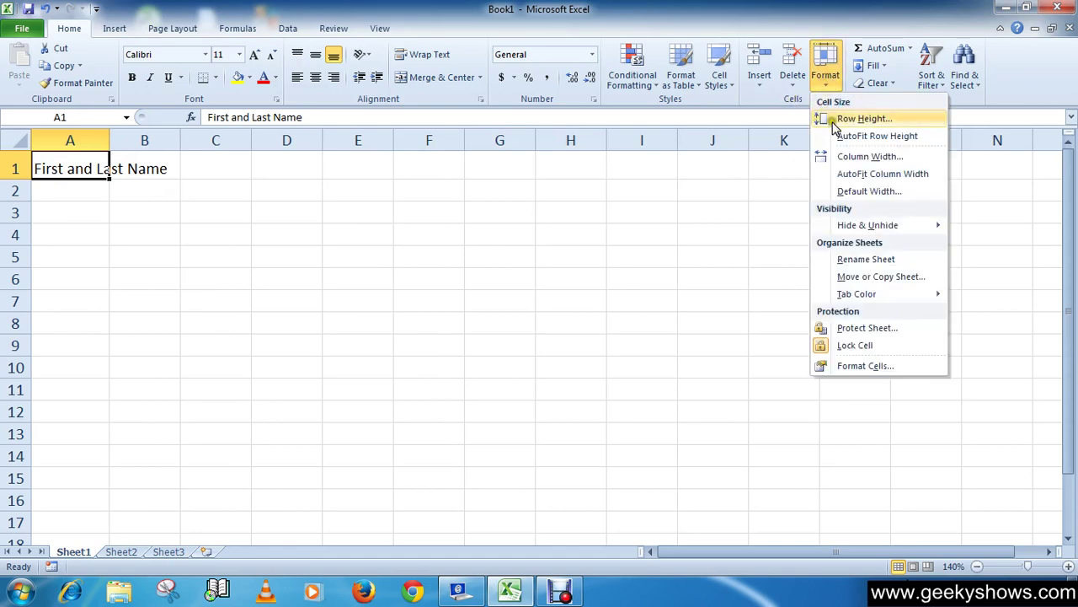
click(891, 141)
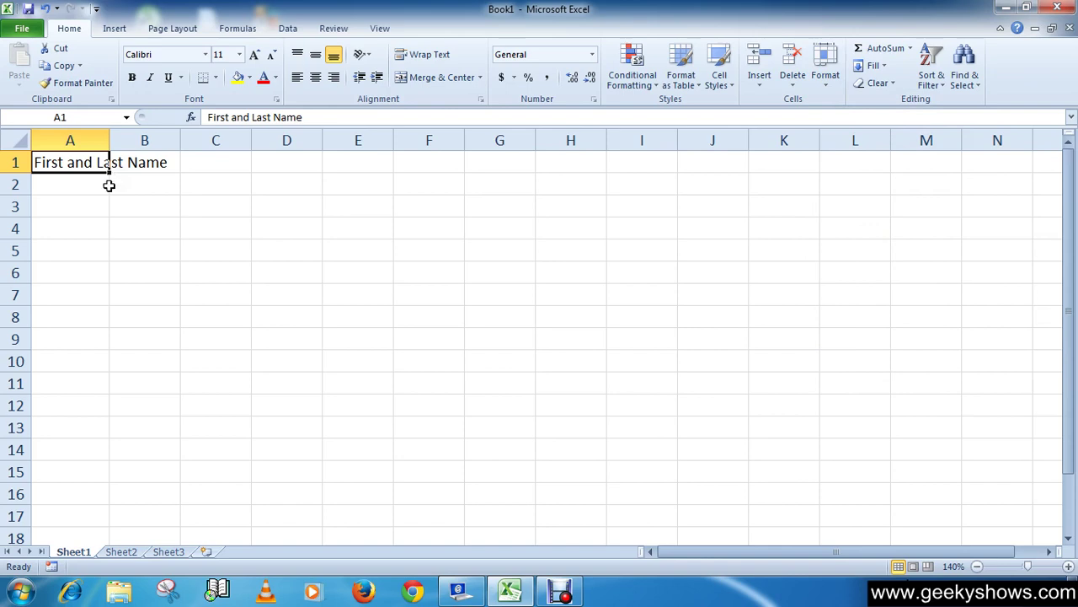
Step: Set the exact height of row 1 to 20 and deselect the row
right_click(16, 162)
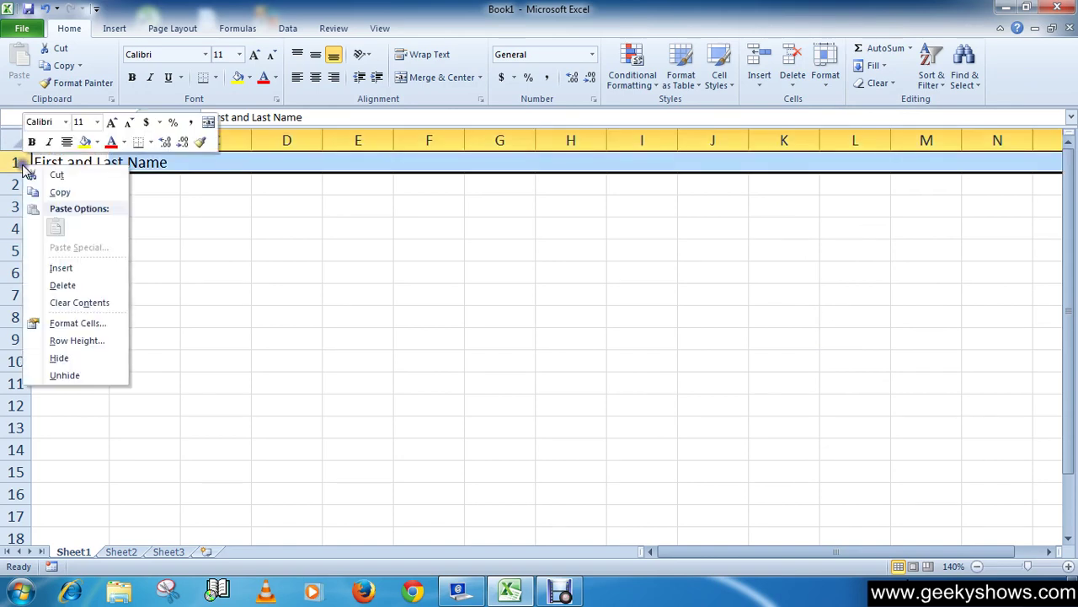
click(86, 342)
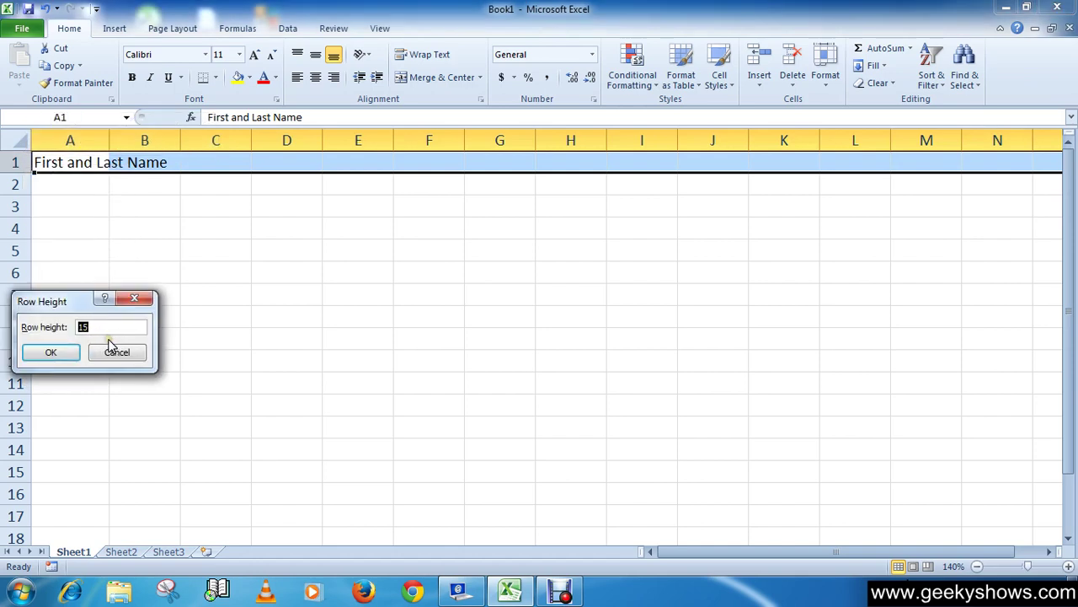
text(5)
text(0)
click(57, 354)
click(202, 244)
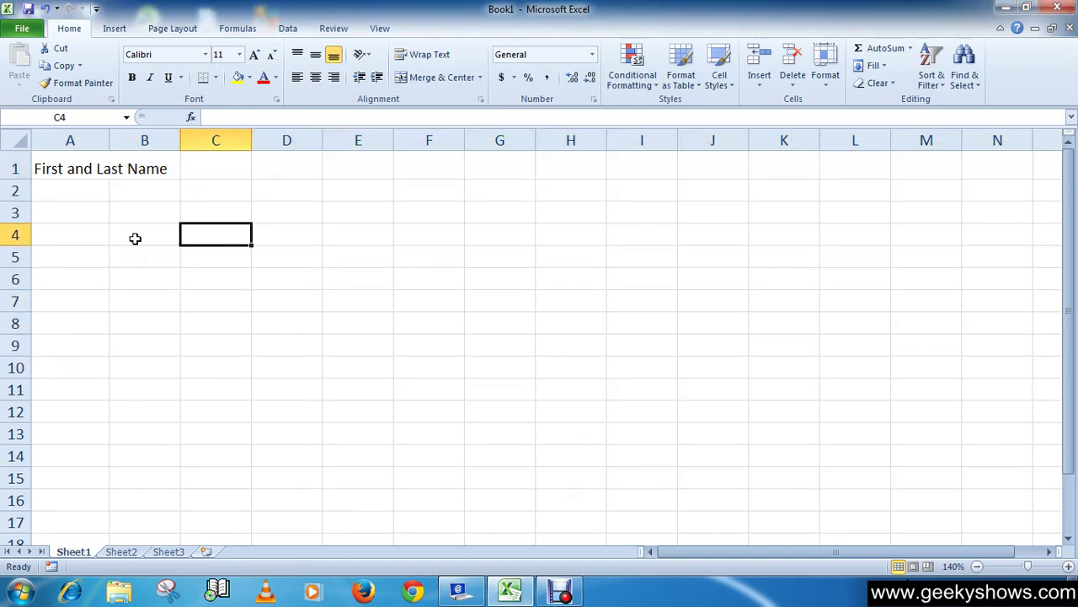